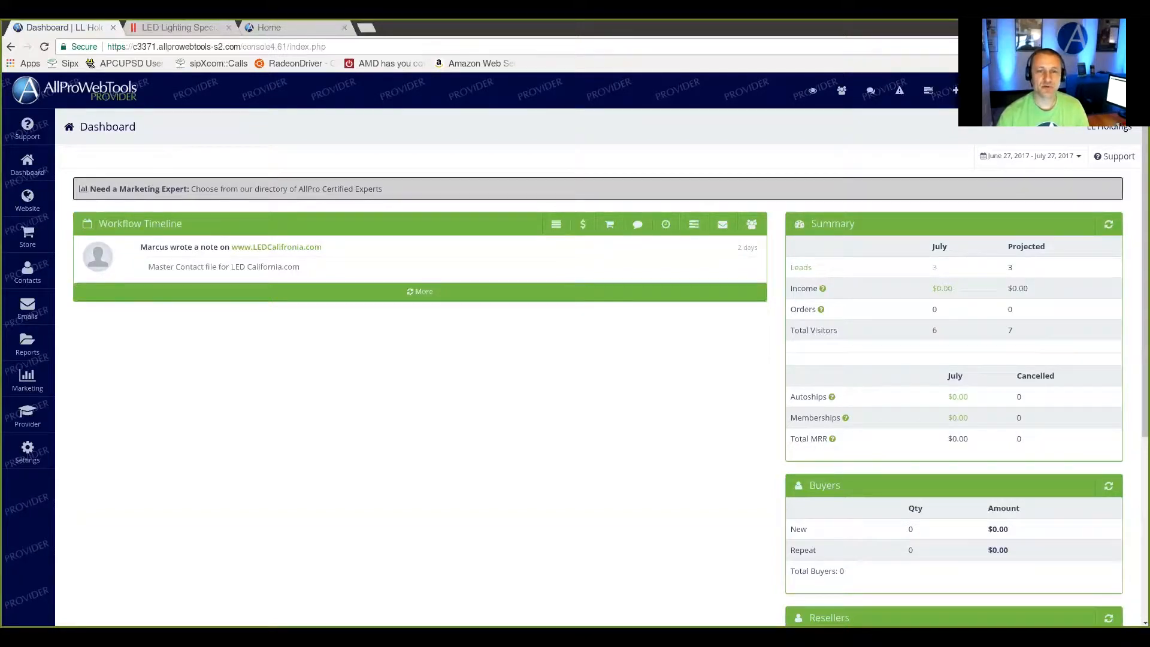
- Compare the source LED Lighting Specialists site with the LL Spec default welcome page, then return to the dashboard
click(202, 29)
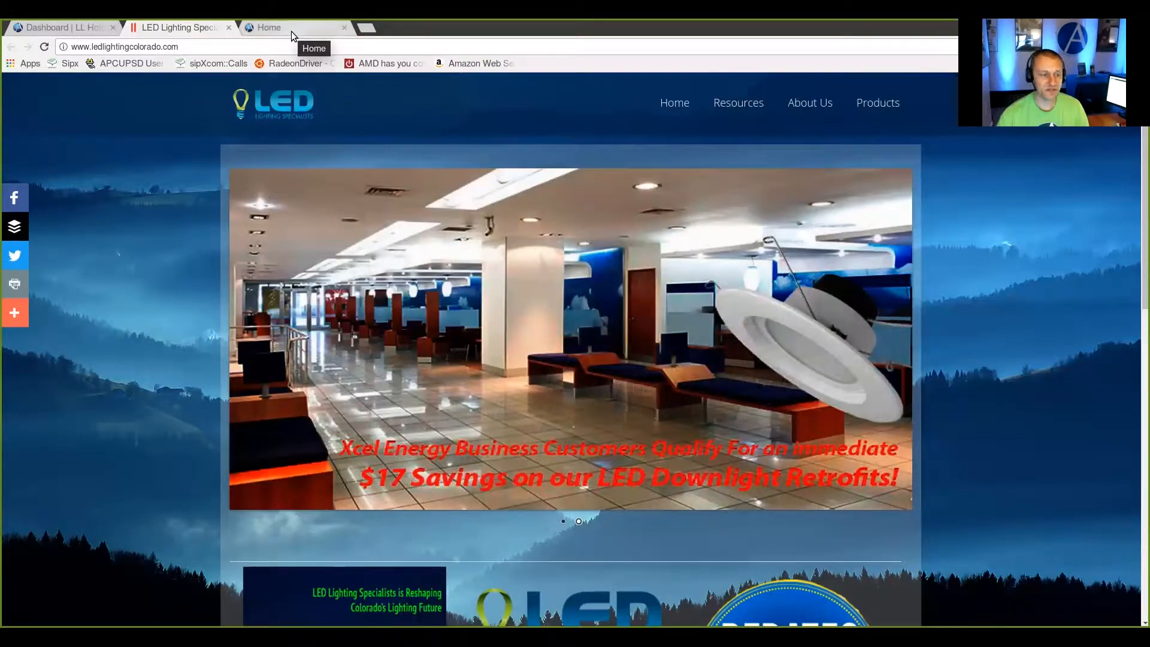
click(291, 32)
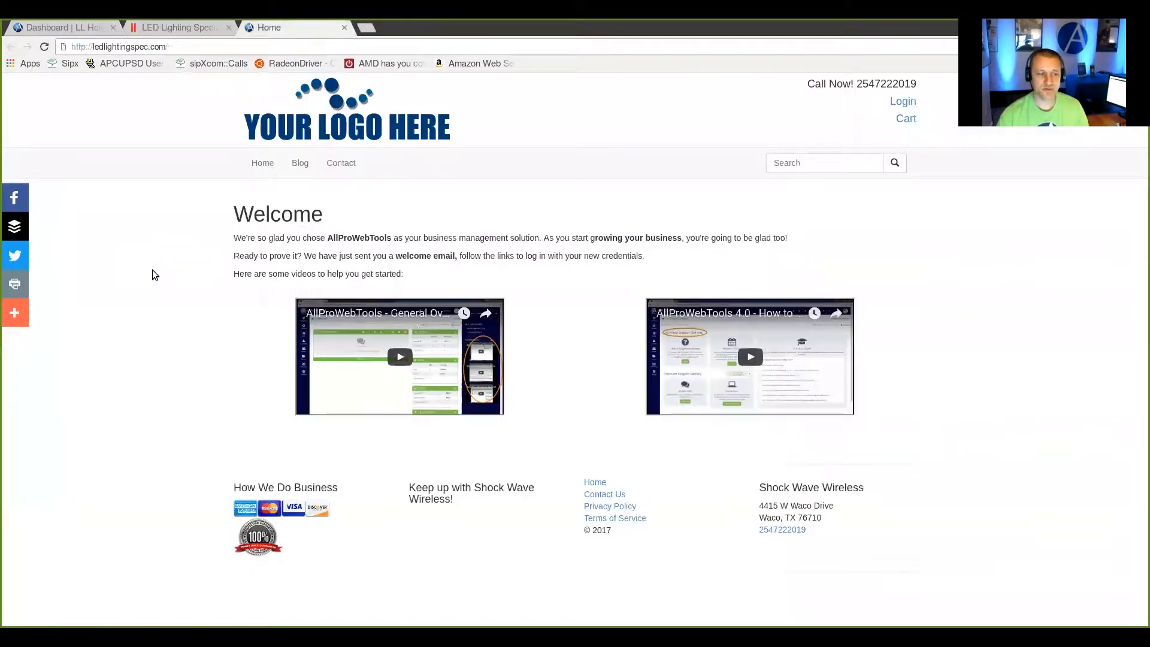
click(184, 32)
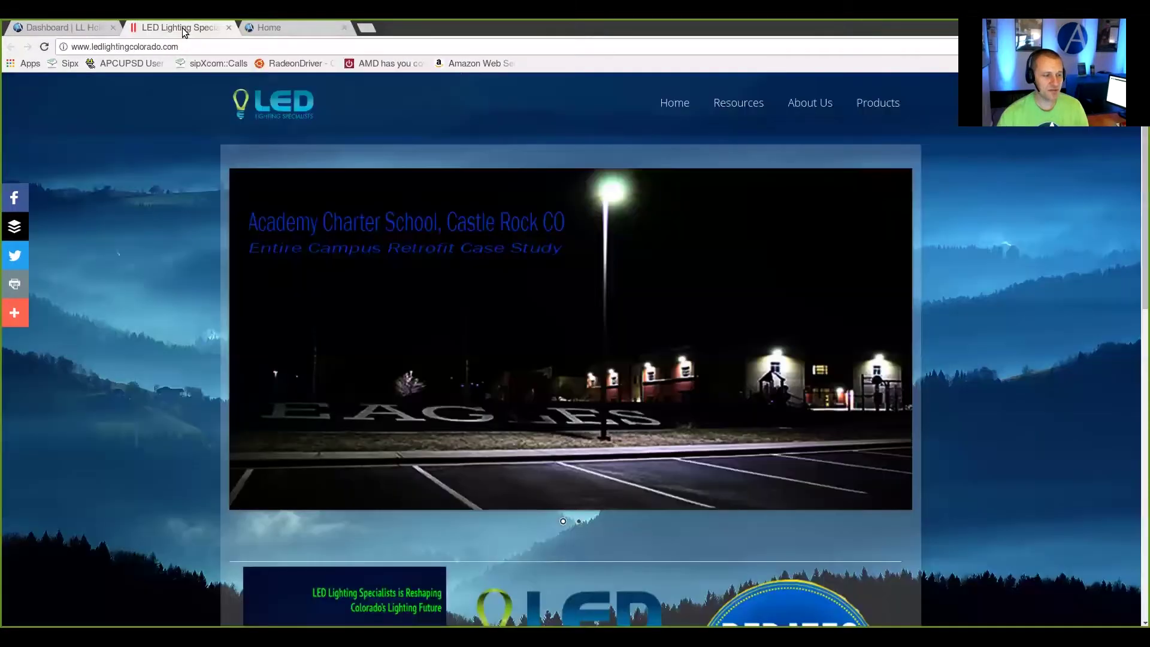
click(286, 32)
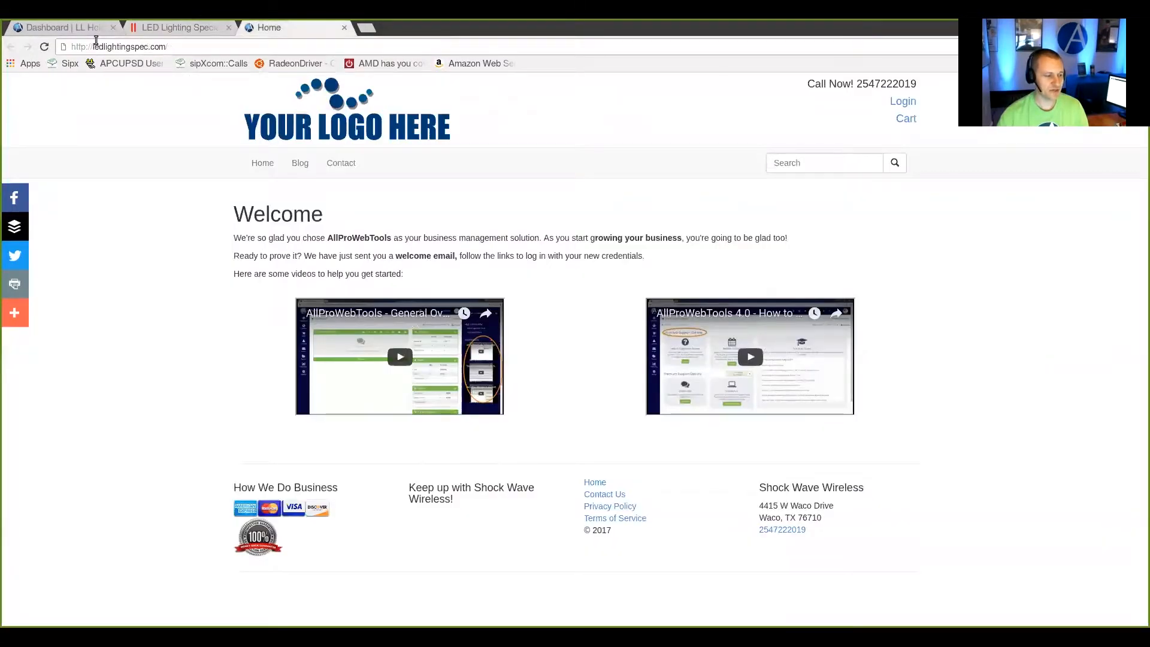
click(63, 27)
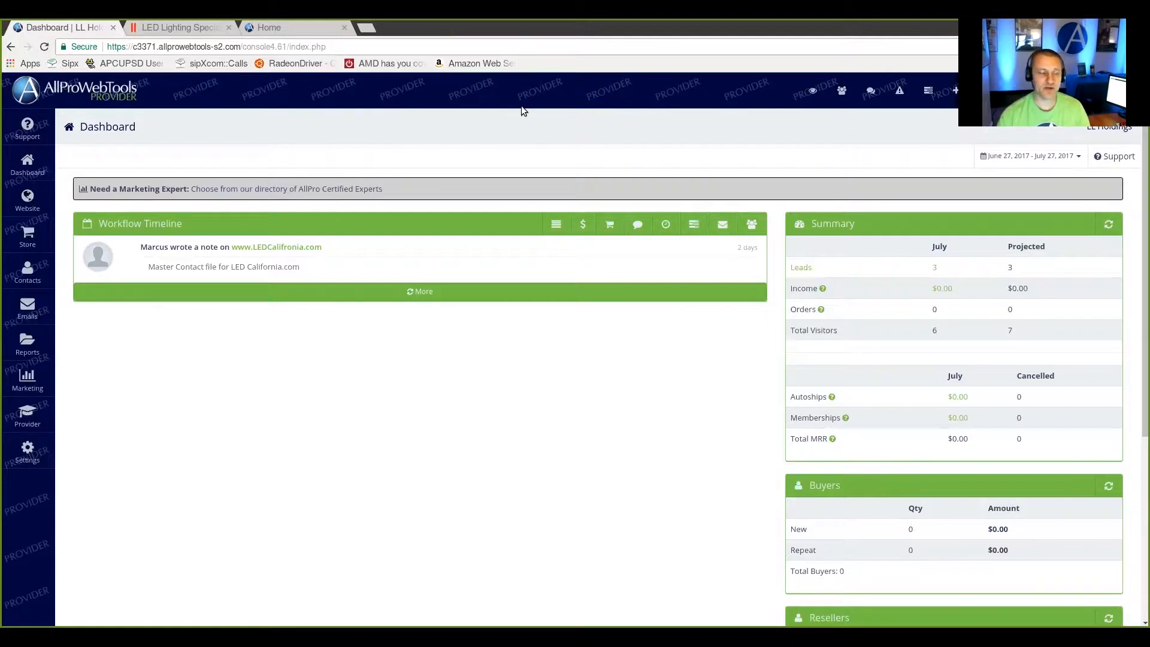
mouse_move(27, 272)
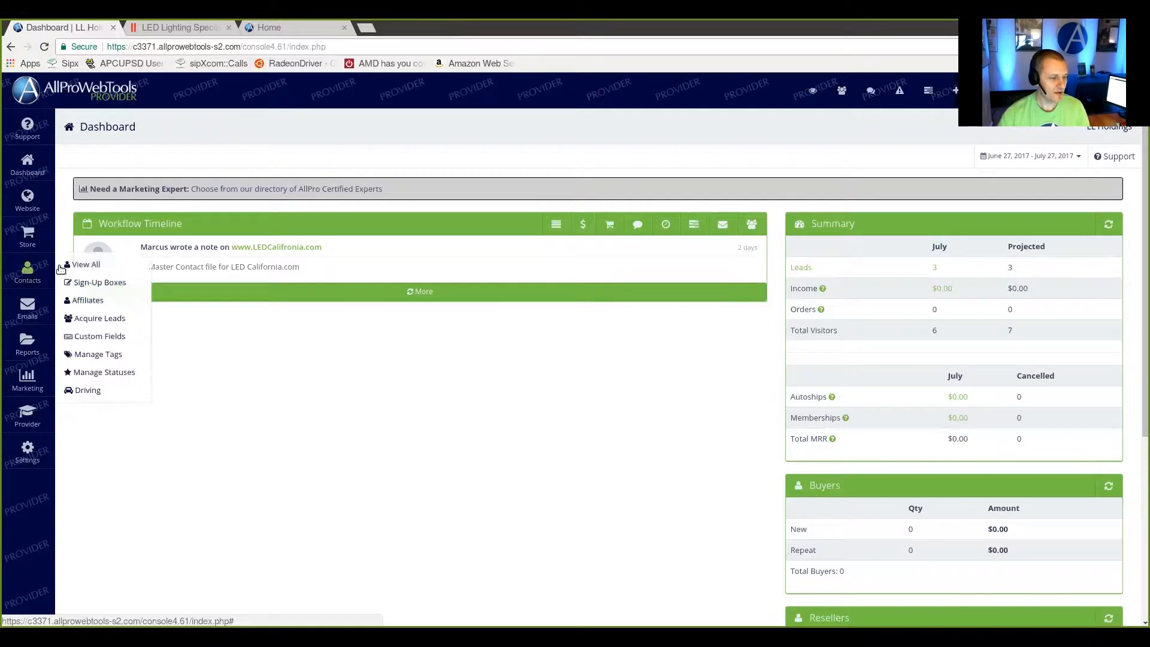
- List all contacts and open the LED Lighting Specialists contact record
click(85, 264)
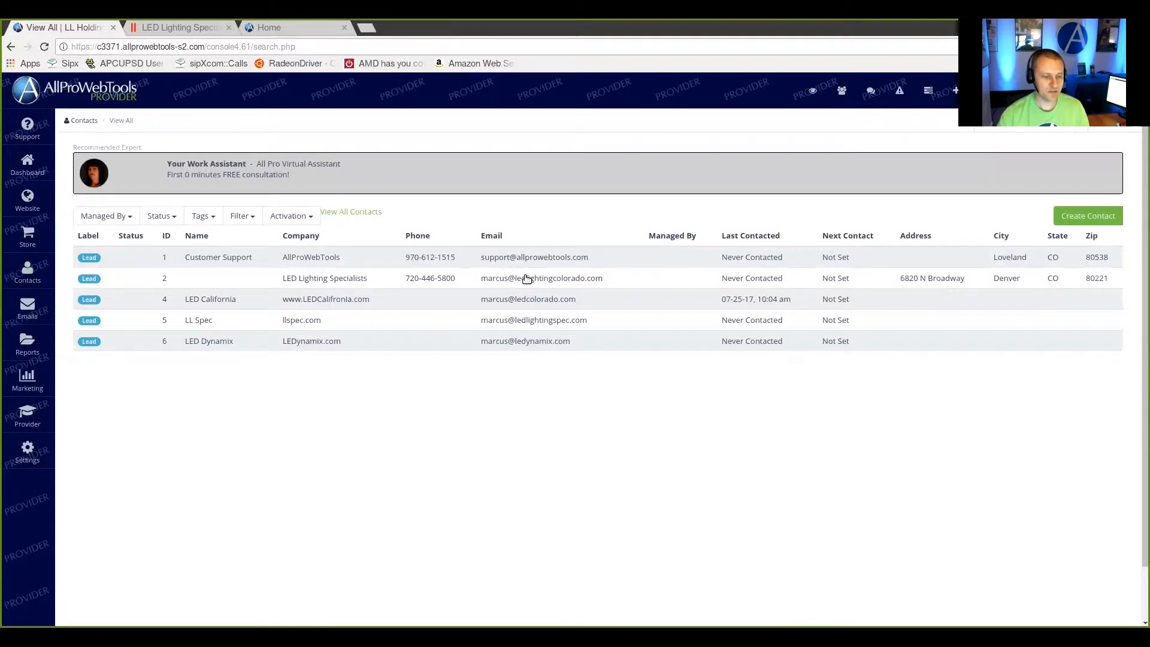
click(540, 278)
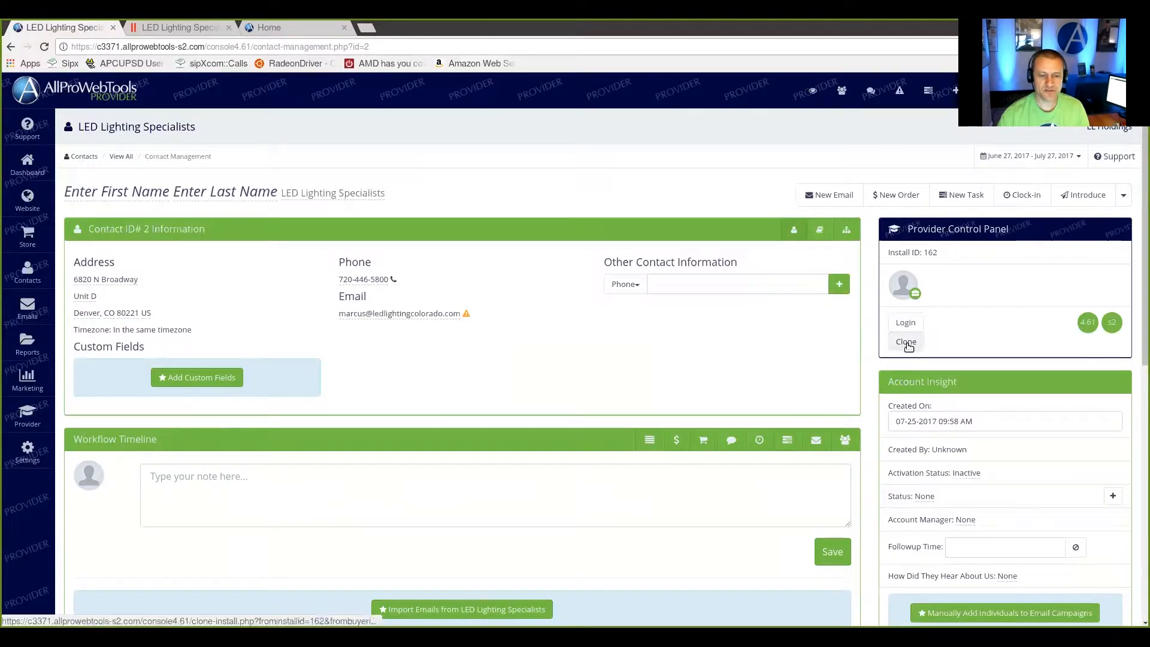
- Start a clone from LED Lighting Specialists [162] with LL Spec [3374] as the destination install
click(907, 342)
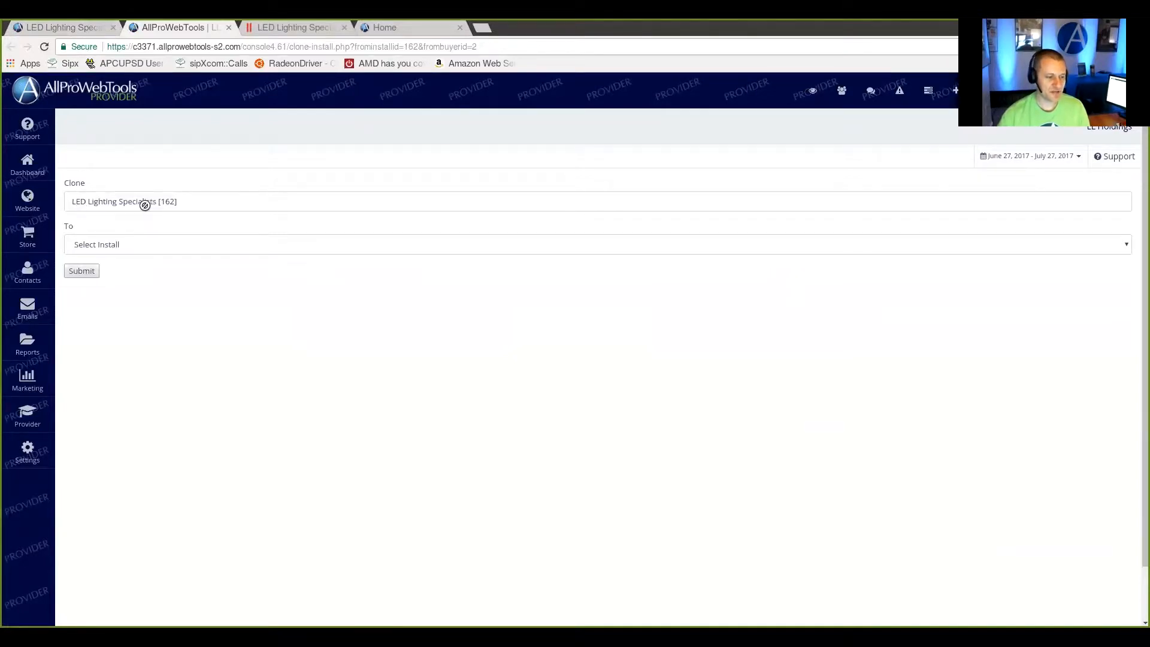
click(154, 241)
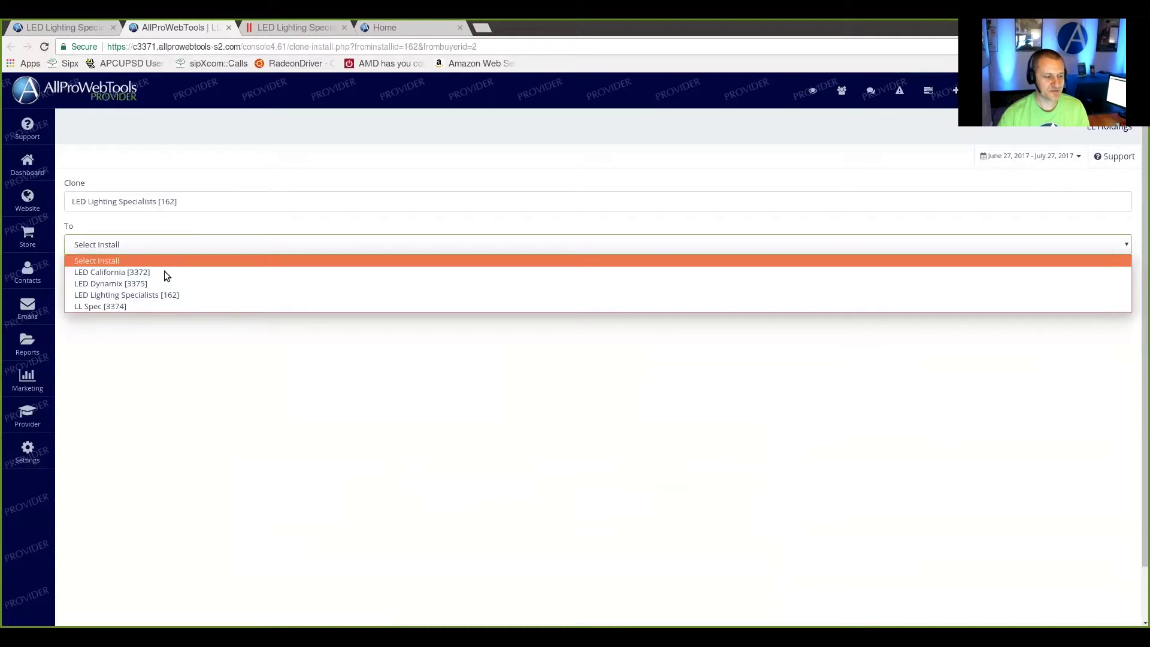
click(151, 307)
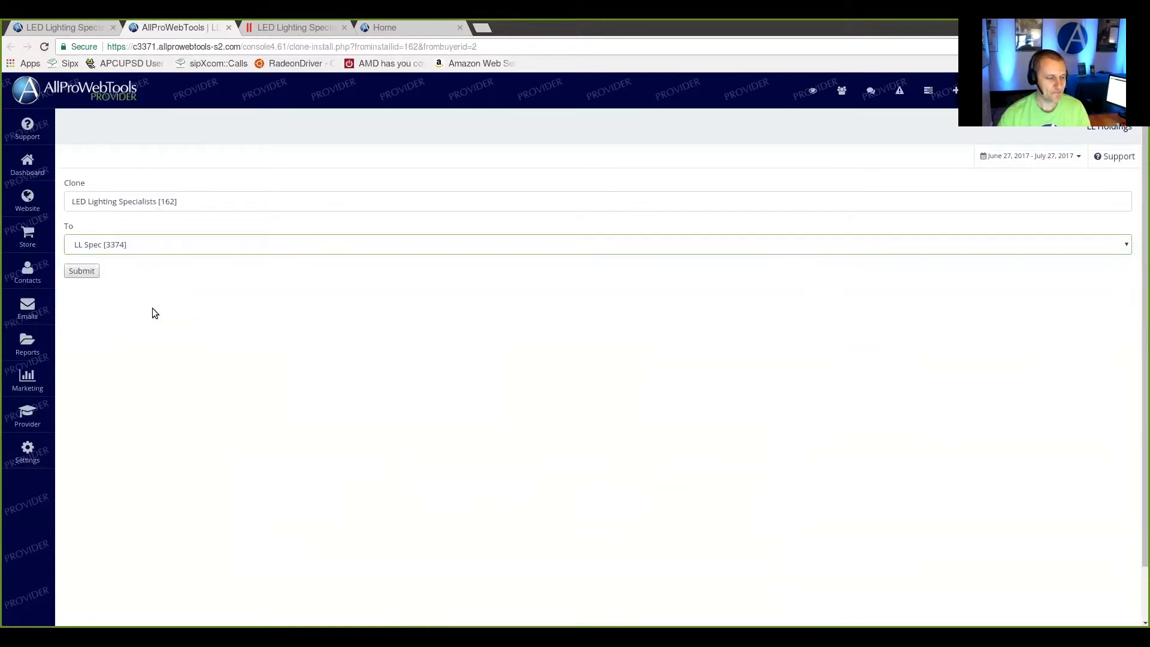
click(141, 240)
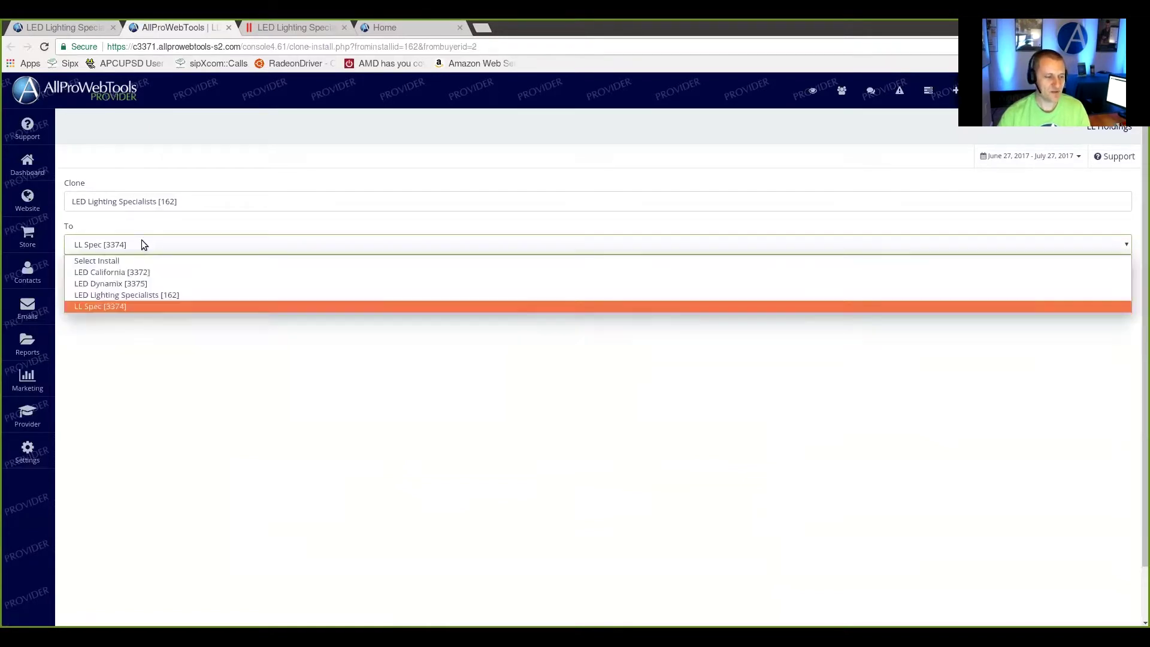
click(134, 304)
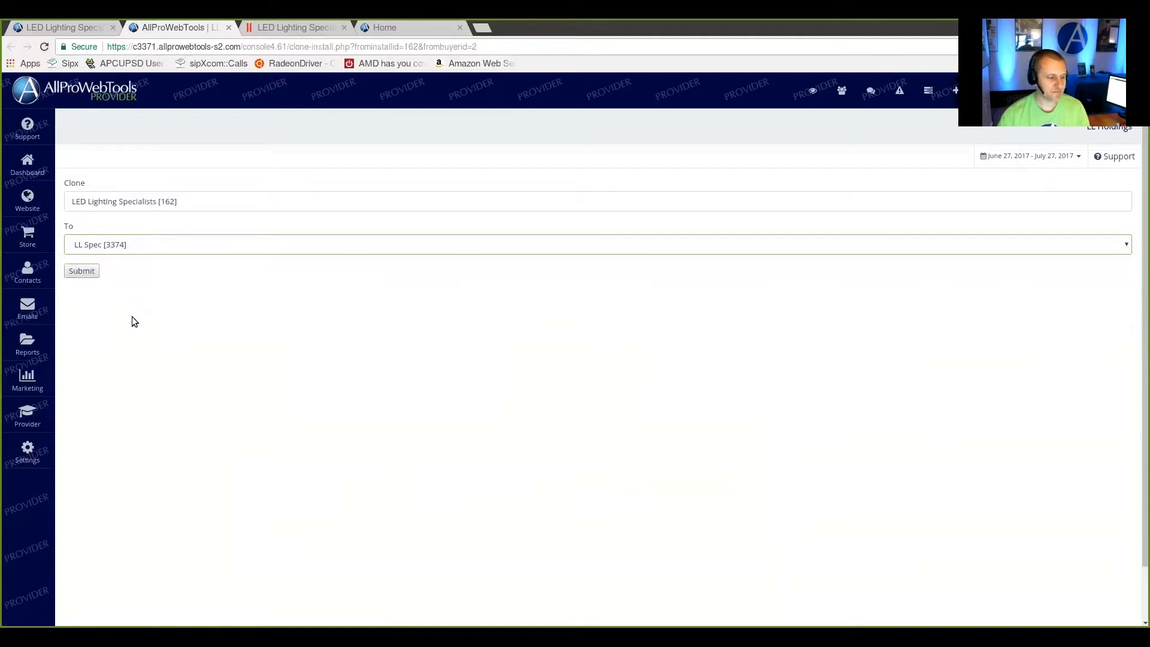
- Submit the clone request, bringing up the permanent-overwrite warning
click(80, 272)
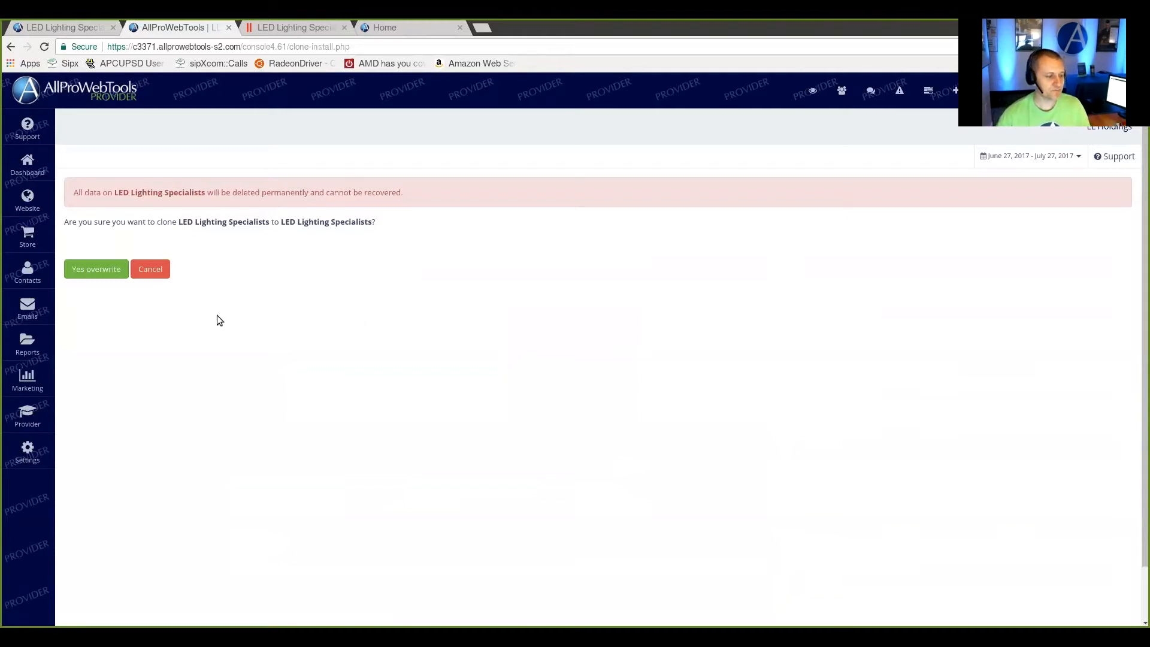
- Confirm the overwrite so the database copies and both update steps complete
click(94, 270)
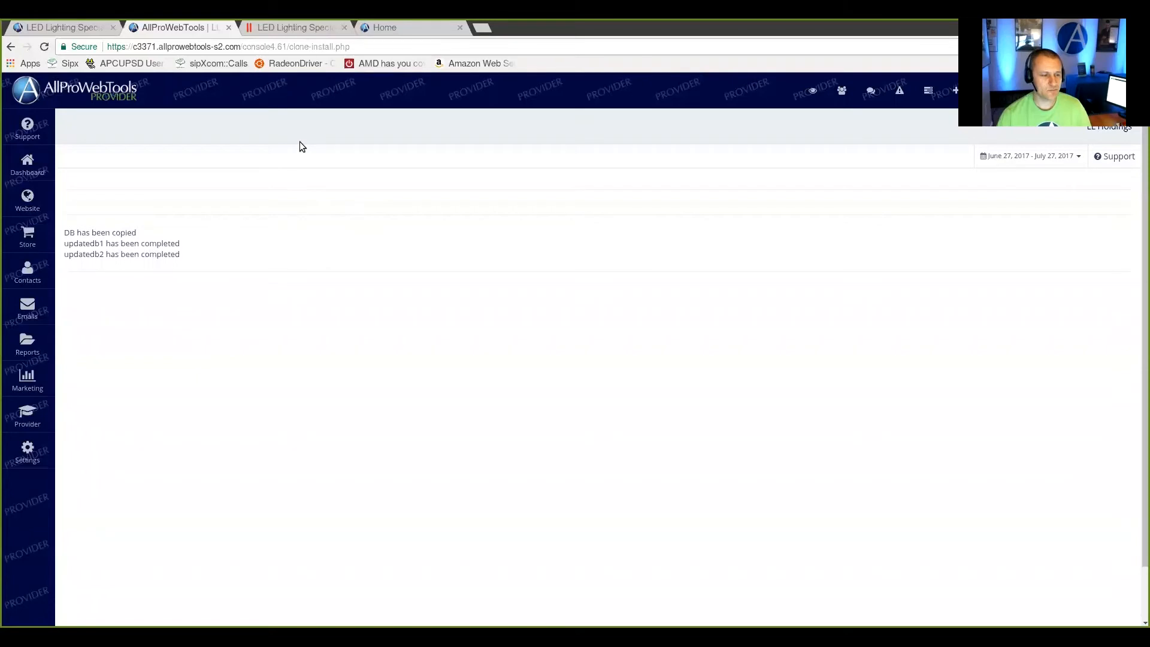
- Reload ledlightingspec.com and compare it against ledlightingcolorado.com to verify the clone
click(384, 30)
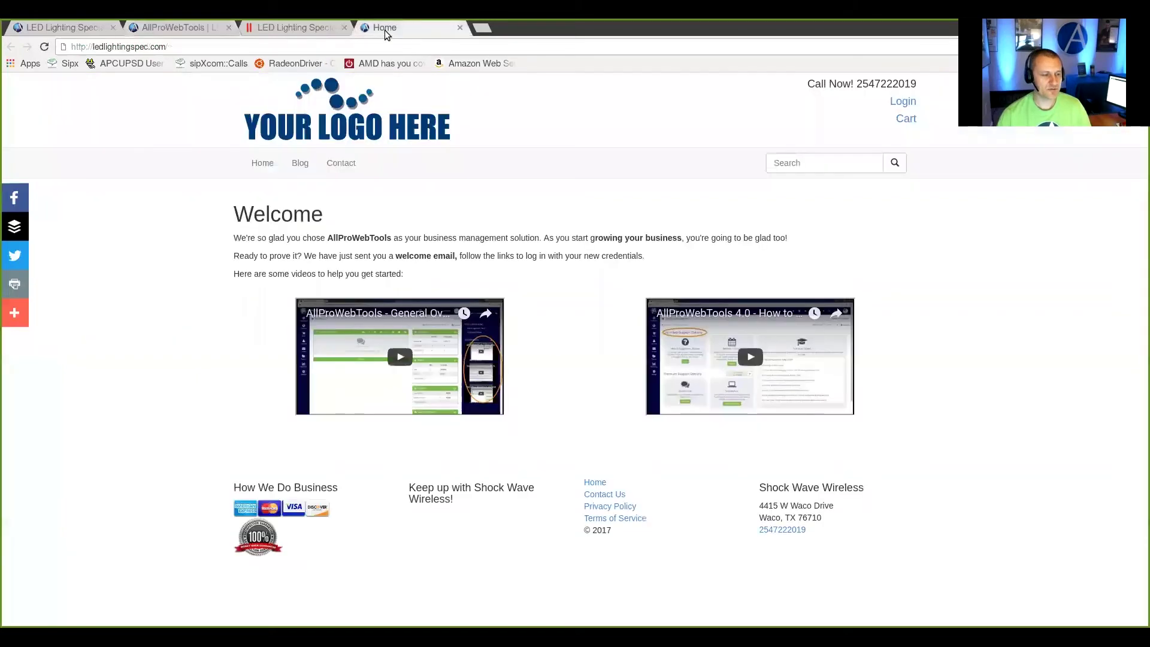
click(338, 48)
key(Return)
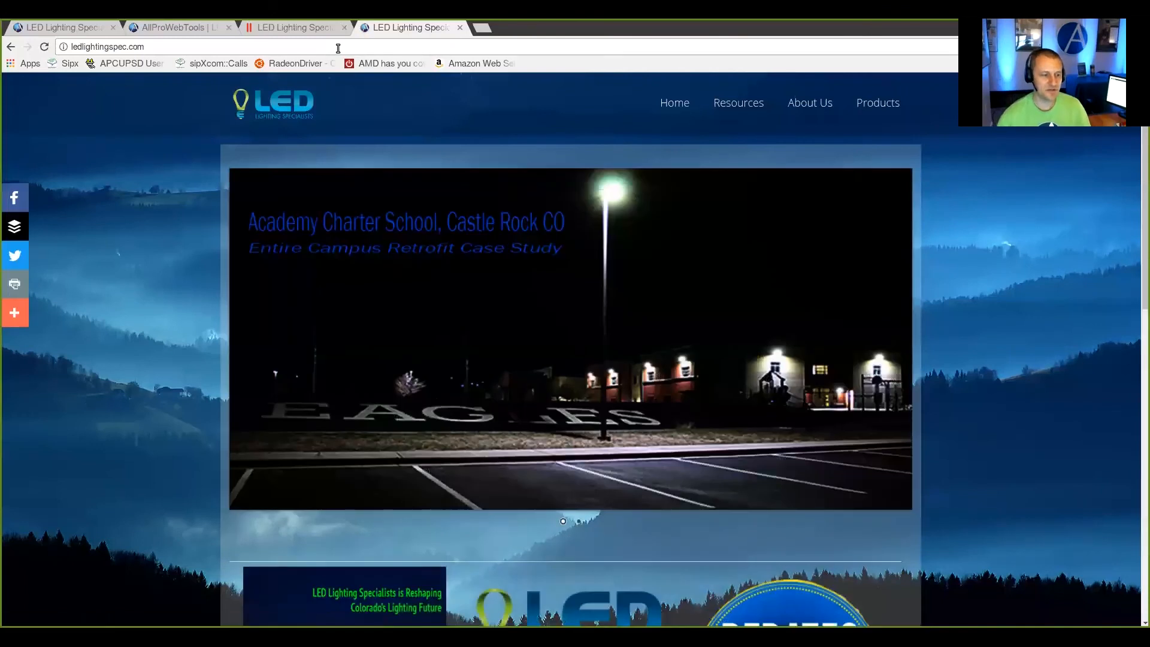
click(288, 27)
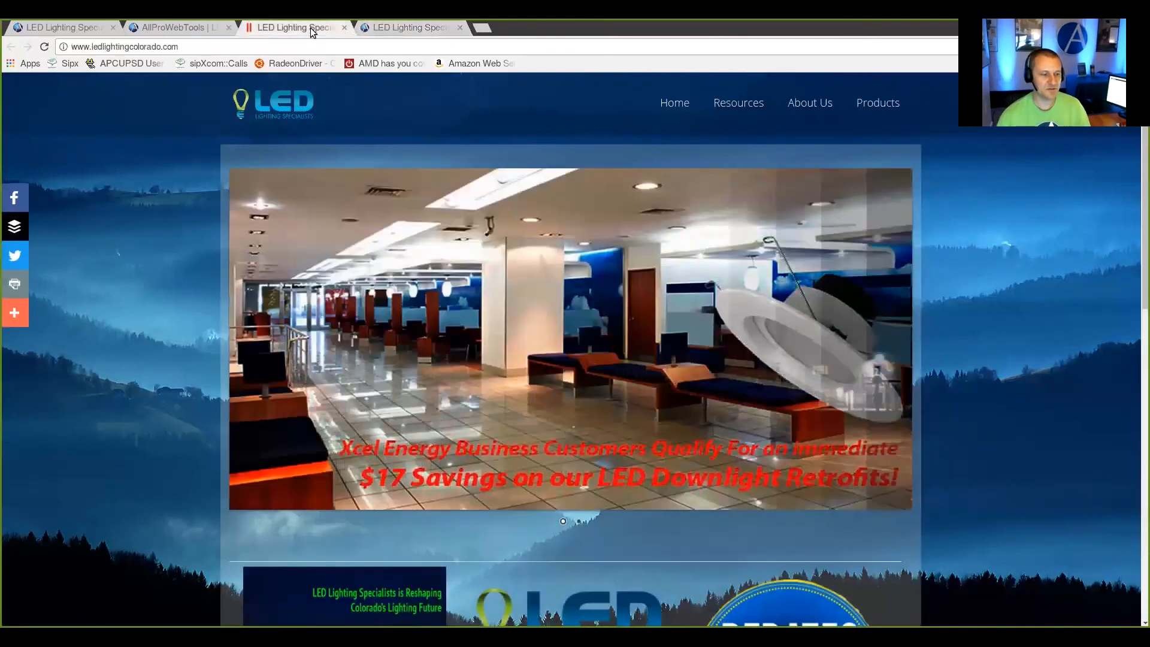
click(396, 28)
key(ctrl+shift+Tab)
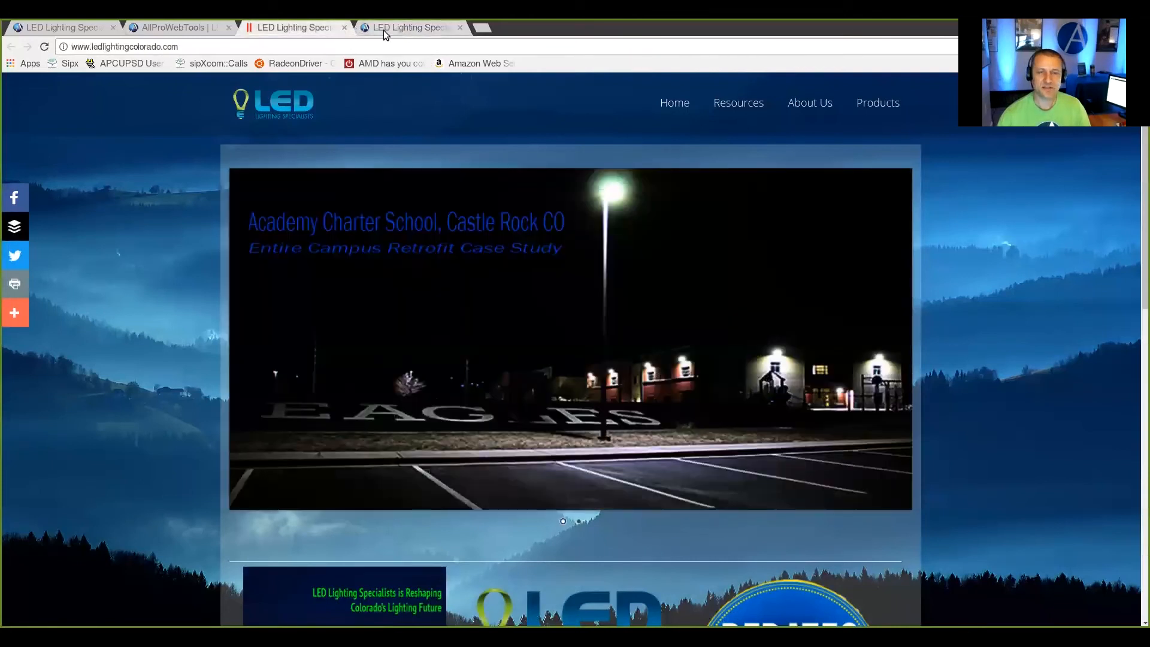